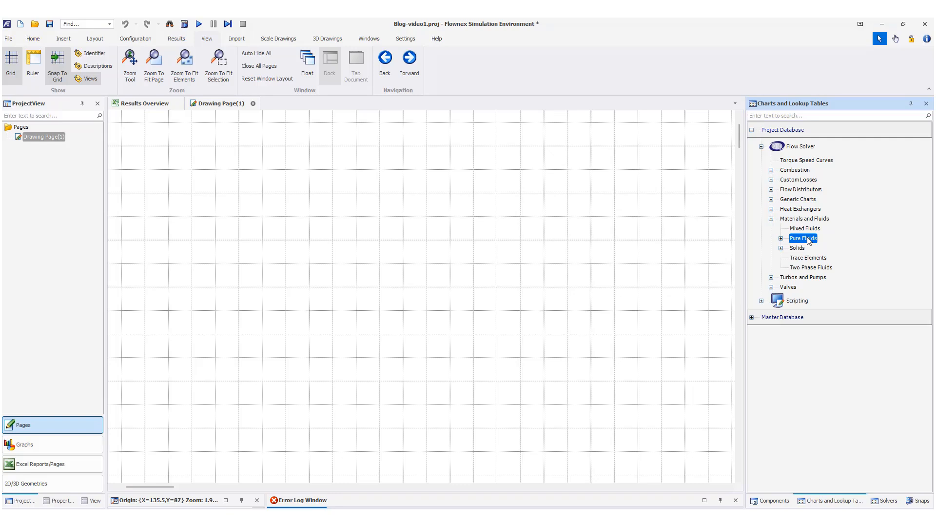
# - Add a new category under the project database's Pure Fluids and create a new pure fluid in it
pyautogui.rightClick(808, 240)
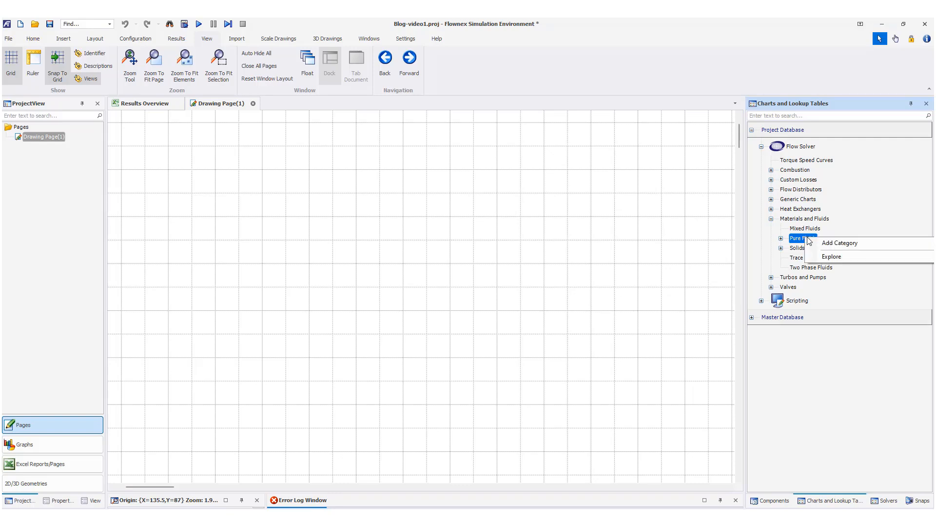
pyautogui.click(815, 246)
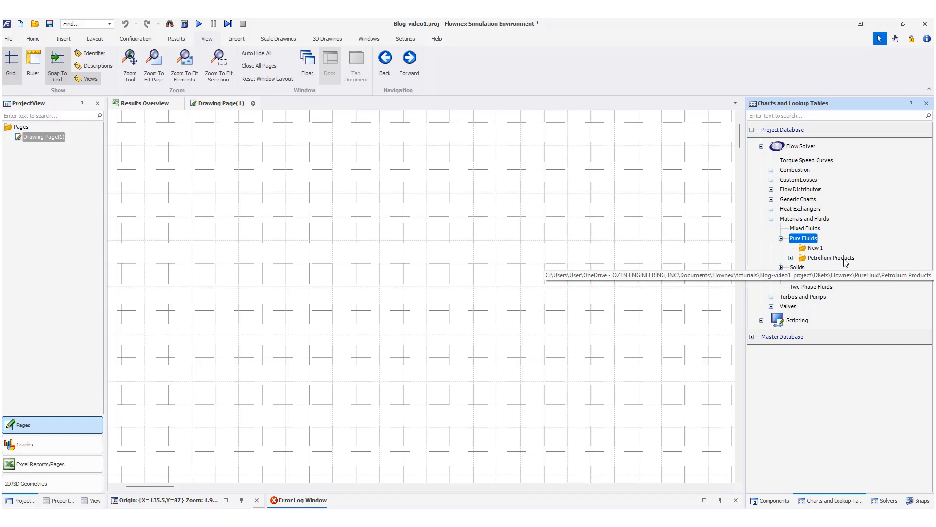
pyautogui.click(815, 248)
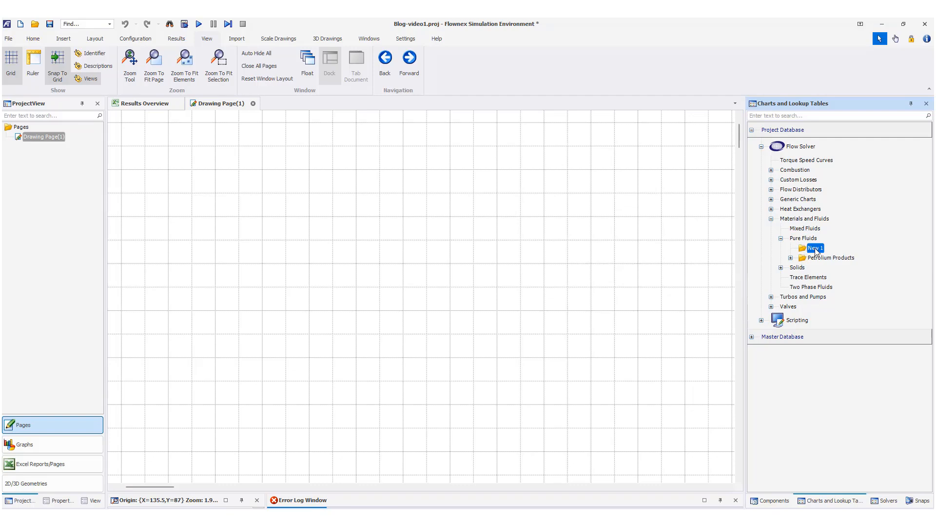
pyautogui.rightClick(815, 248)
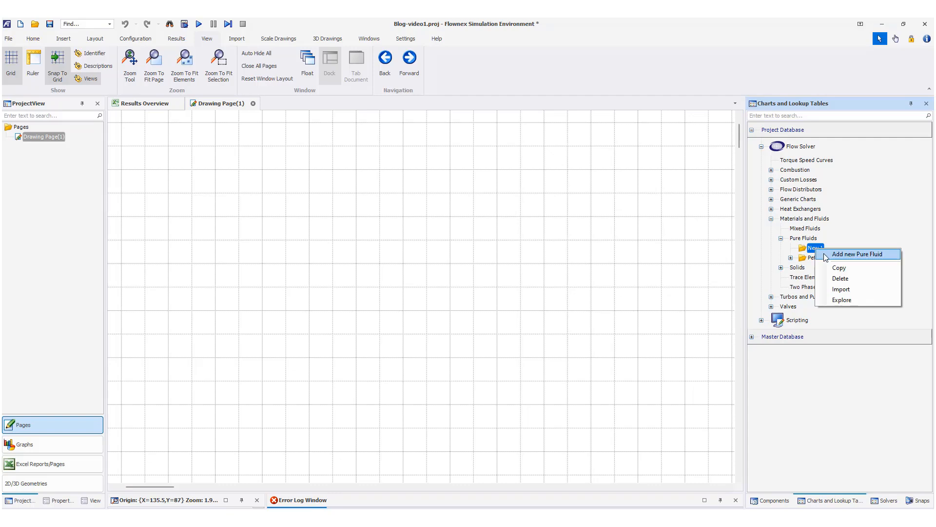
pyautogui.click(858, 254)
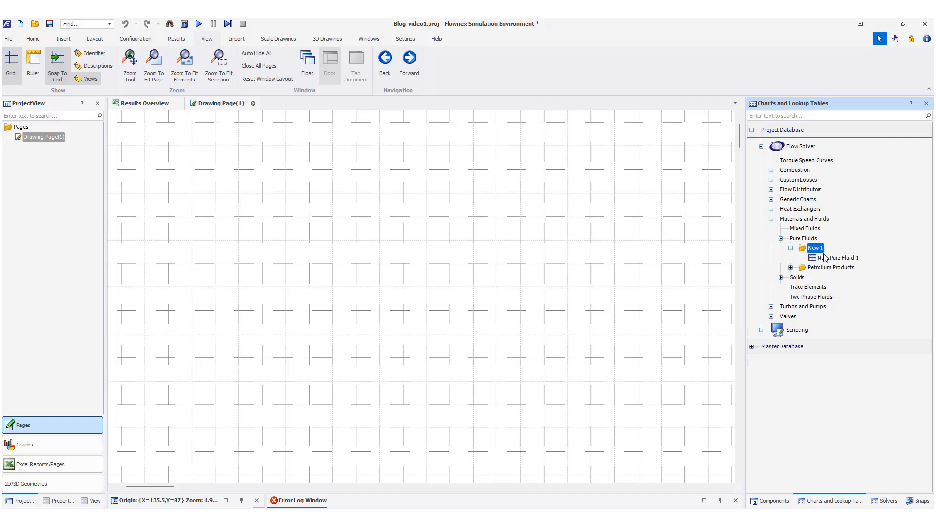
# - Open New Pure Fluid 1 for editing and set its constant density to 900 kg/m³
pyautogui.click(827, 259)
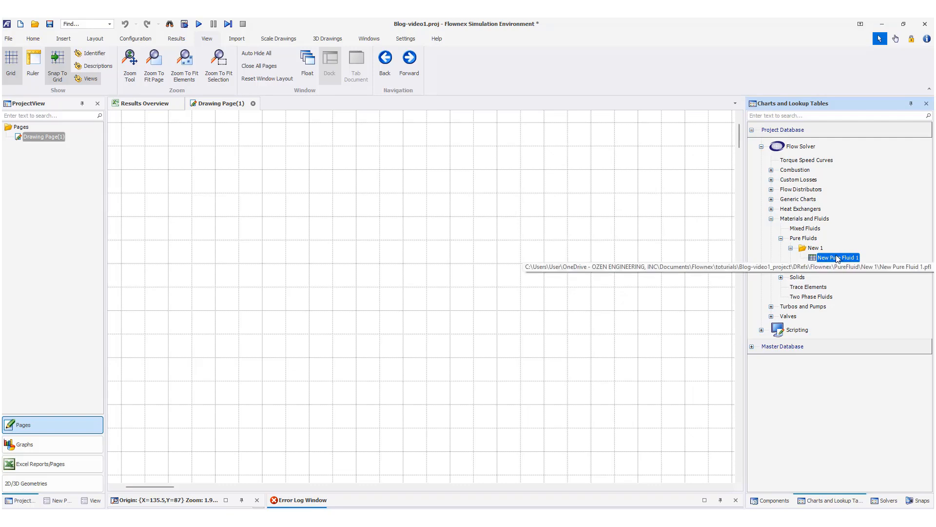
pyautogui.rightClick(841, 258)
pyautogui.click(840, 262)
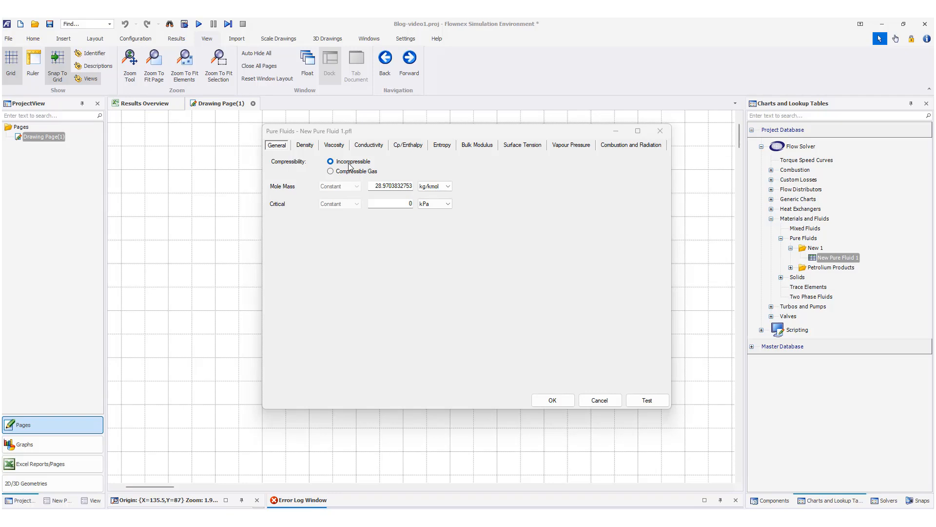
pyautogui.click(305, 146)
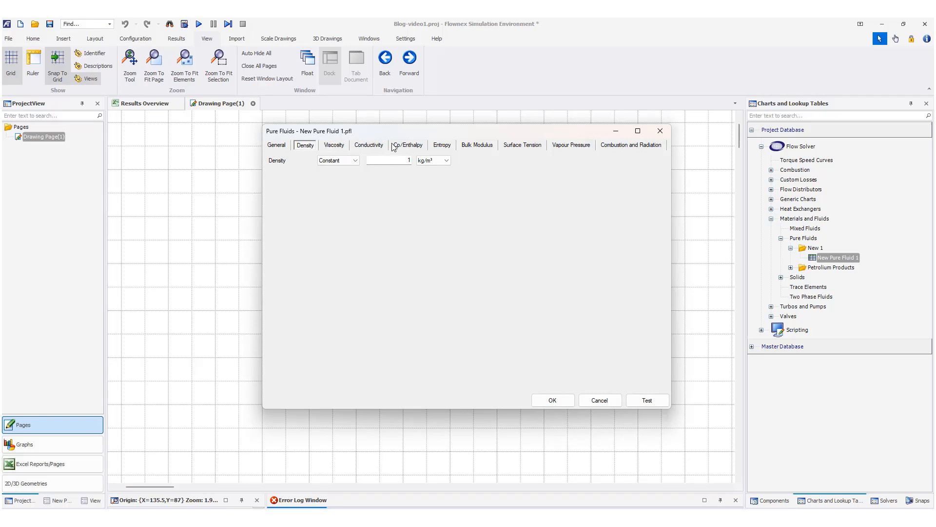
pyautogui.click(355, 161)
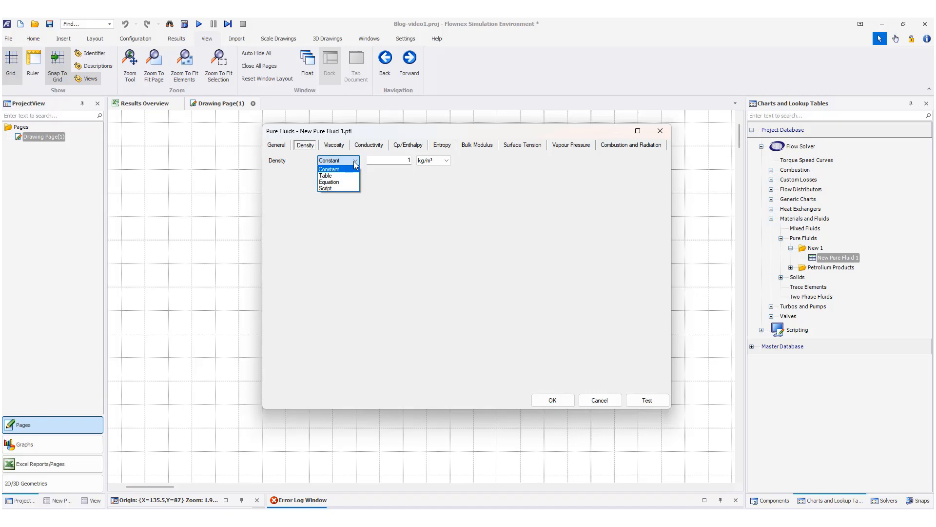
pyautogui.click(387, 161)
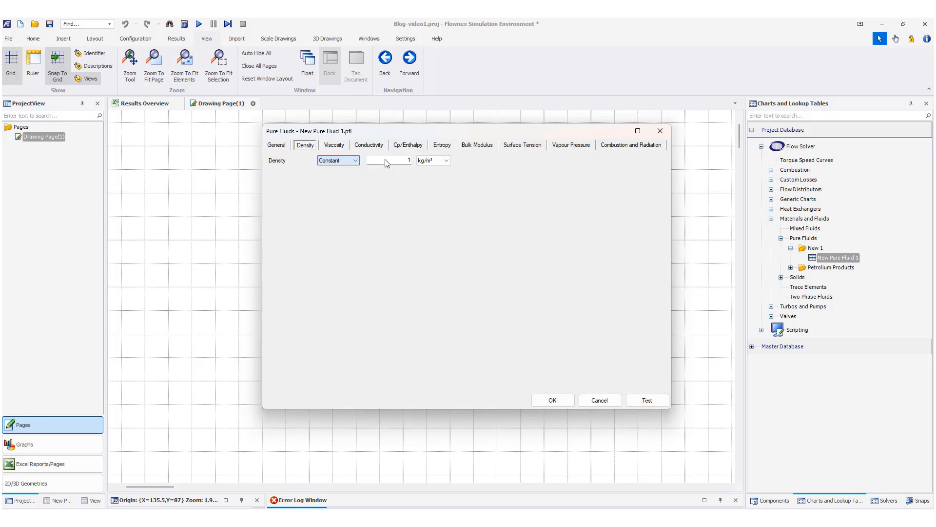
pyautogui.click(409, 160)
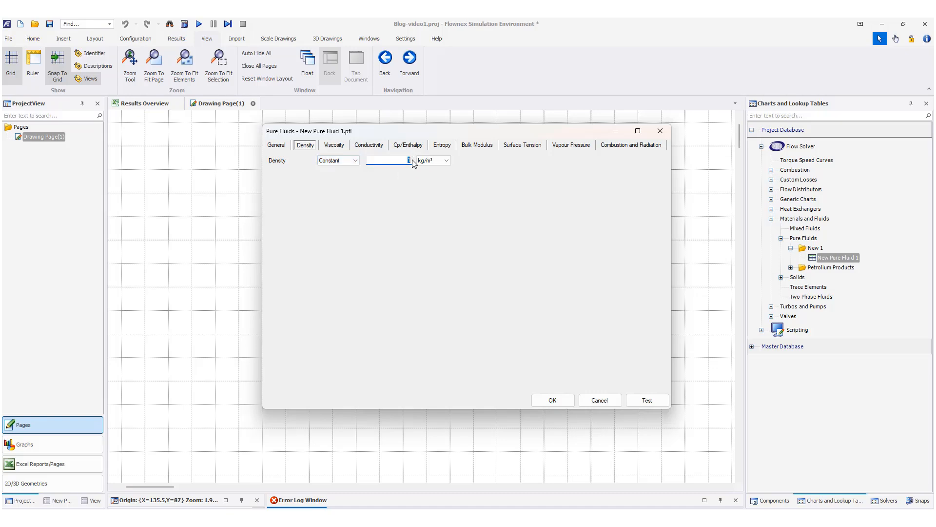
pyautogui.write('900')
# - Define the viscosity by a polynomial equation with a0 = 2.064 and a1 = -0.006
pyautogui.click(334, 145)
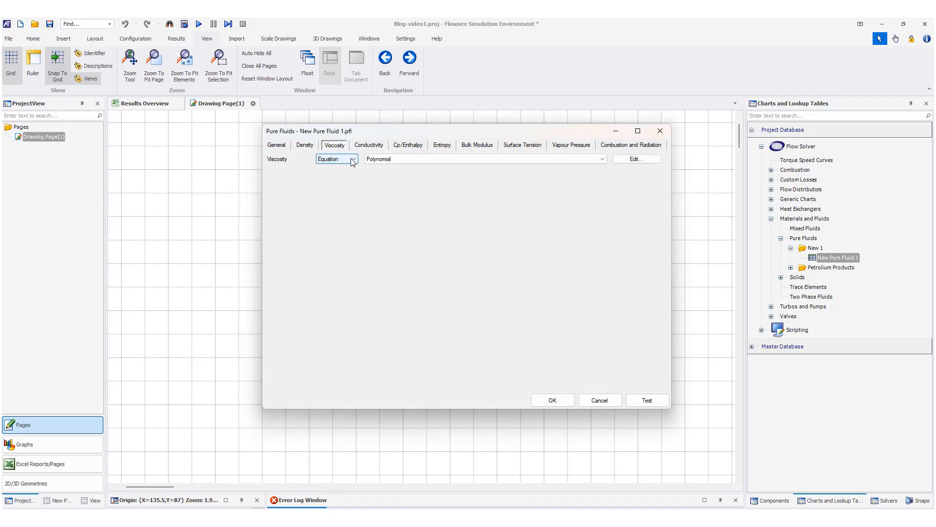
pyautogui.click(353, 161)
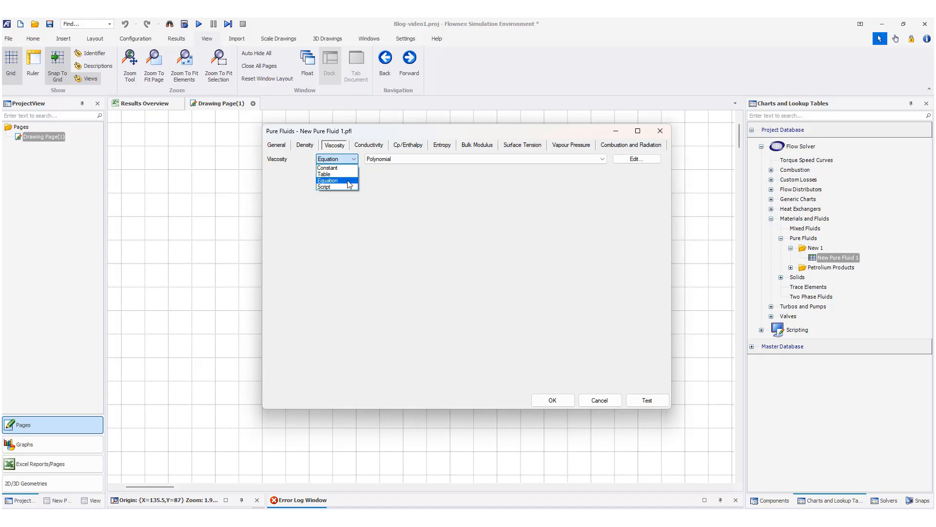
pyautogui.click(349, 182)
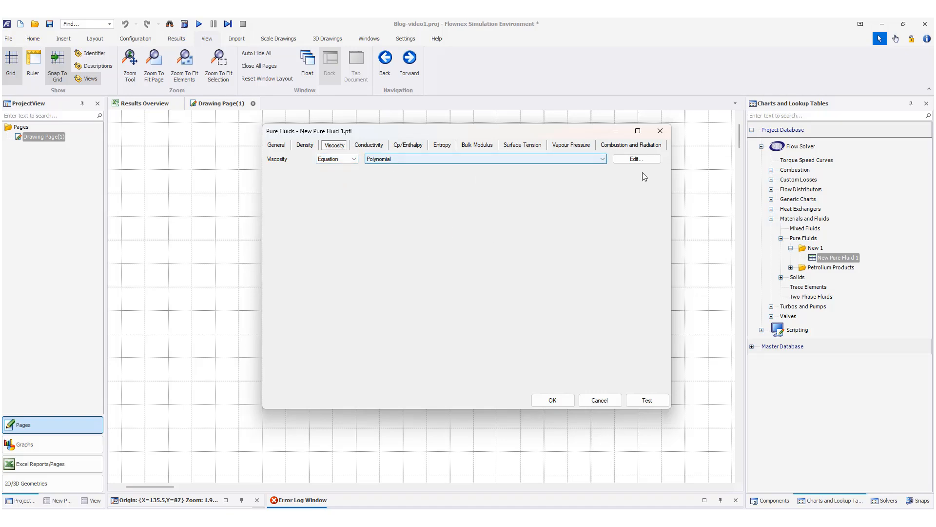
pyautogui.click(641, 159)
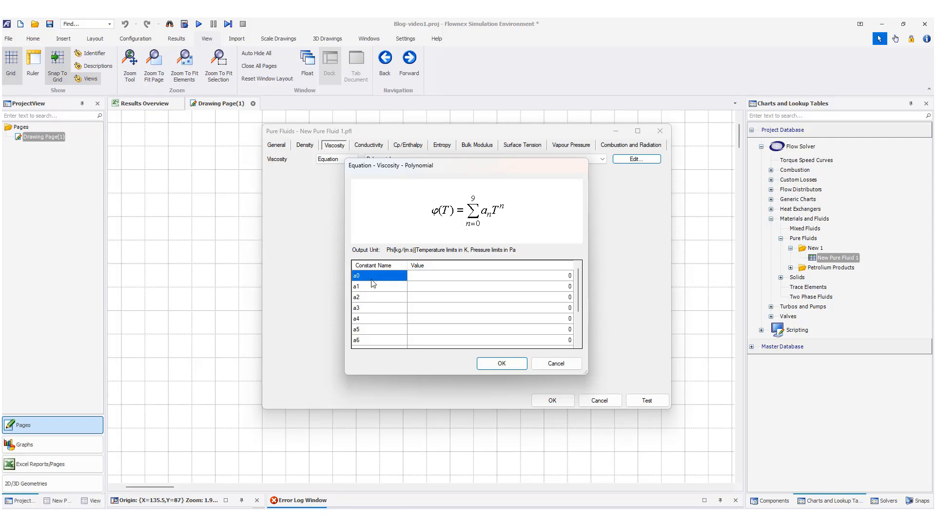
pyautogui.click(427, 277)
pyautogui.write('2.064')
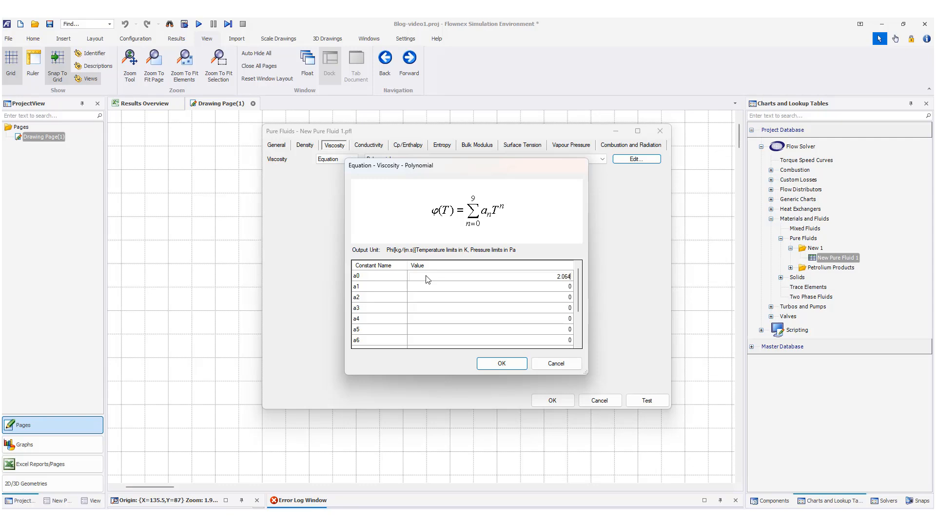
pyautogui.click(566, 288)
pyautogui.write('-0.006')
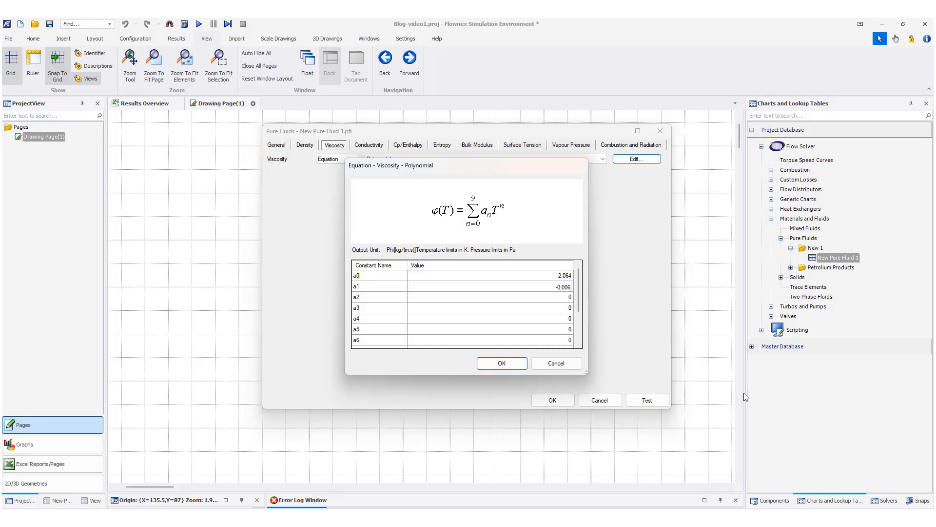
pyautogui.click(509, 367)
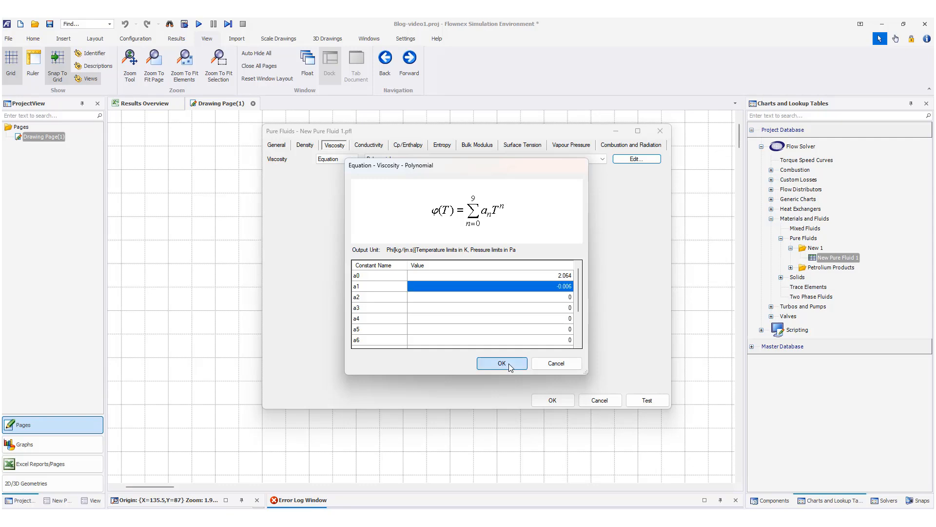
# - Enter a new constant thermal conductivity for the fluid in W/m.K
pyautogui.click(370, 146)
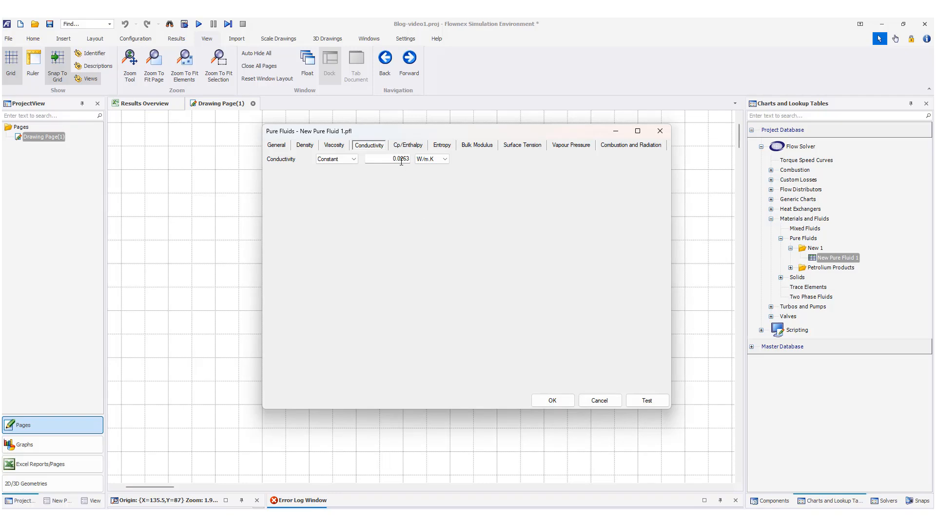
pyautogui.click(402, 158)
pyautogui.moveTo(398, 158); pyautogui.dragTo(415, 158)
pyautogui.press('BackSpace')
pyautogui.write('0')
pyautogui.write('6')
# - Set the fluid's constant Cp to 2.15 kJ/kg.K
pyautogui.click(407, 145)
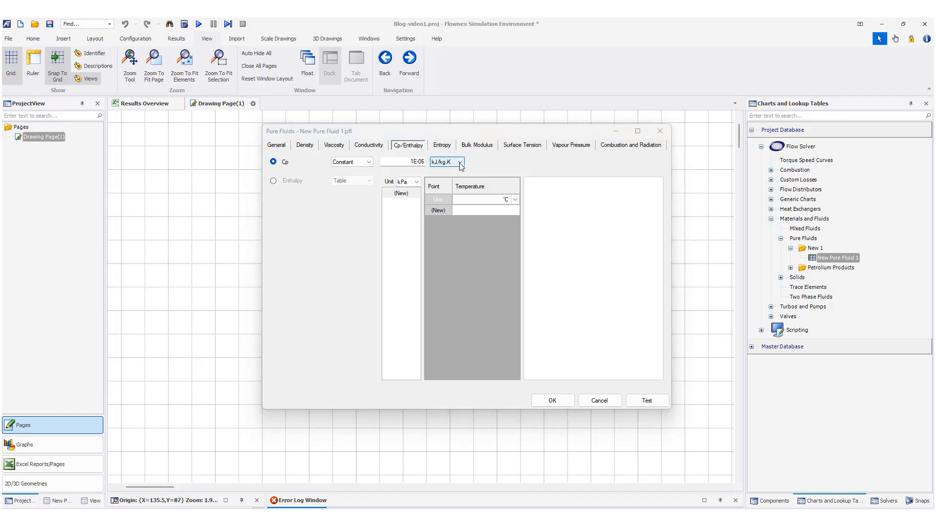
pyautogui.click(409, 162)
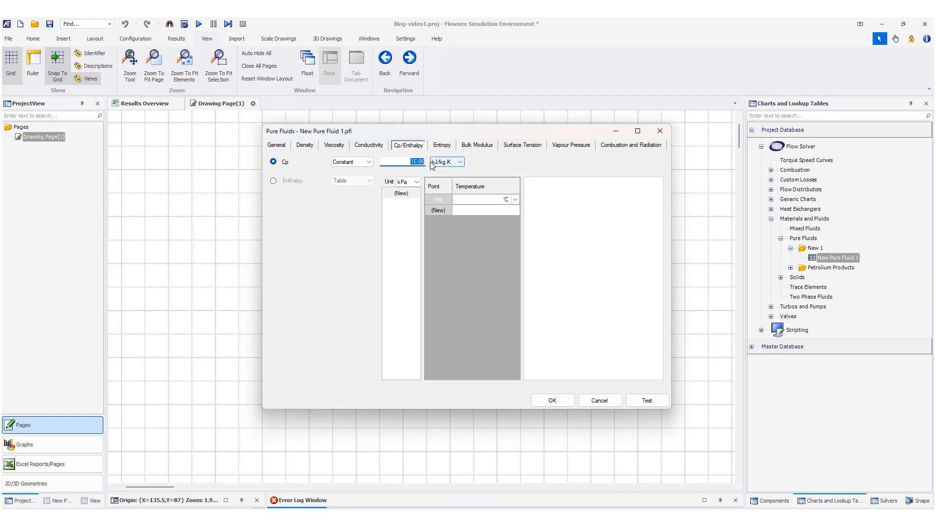
pyautogui.write('2.15 kJ/kg.K')
pyautogui.press('BackSpace')
pyautogui.press('BackSpace')
pyautogui.press('BackSpace')
pyautogui.press('BackSpace')
pyautogui.press('BackSpace')
pyautogui.press('BackSpace')
pyautogui.press('BackSpace')
pyautogui.press('BackSpace')
# - Review the fluid's entropy and general properties and accept the fluid definition
pyautogui.click(445, 152)
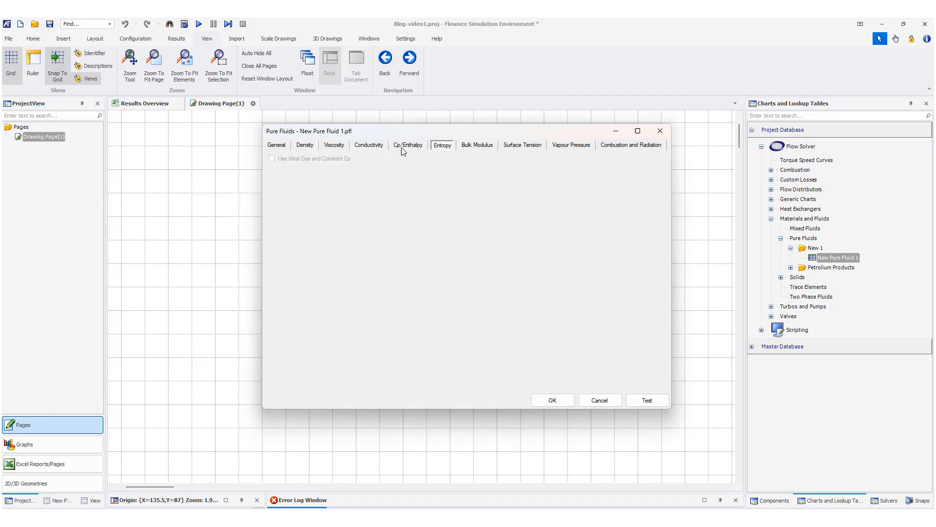
pyautogui.click(274, 145)
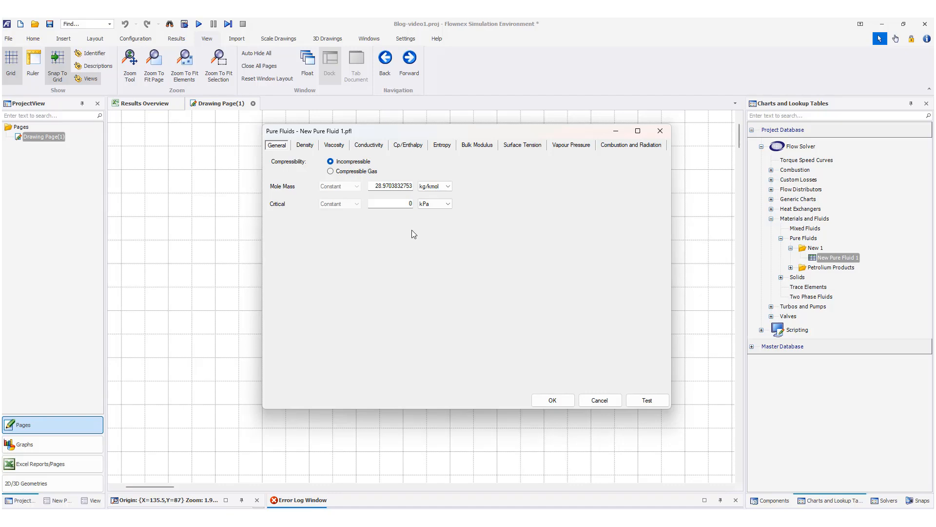
pyautogui.click(553, 400)
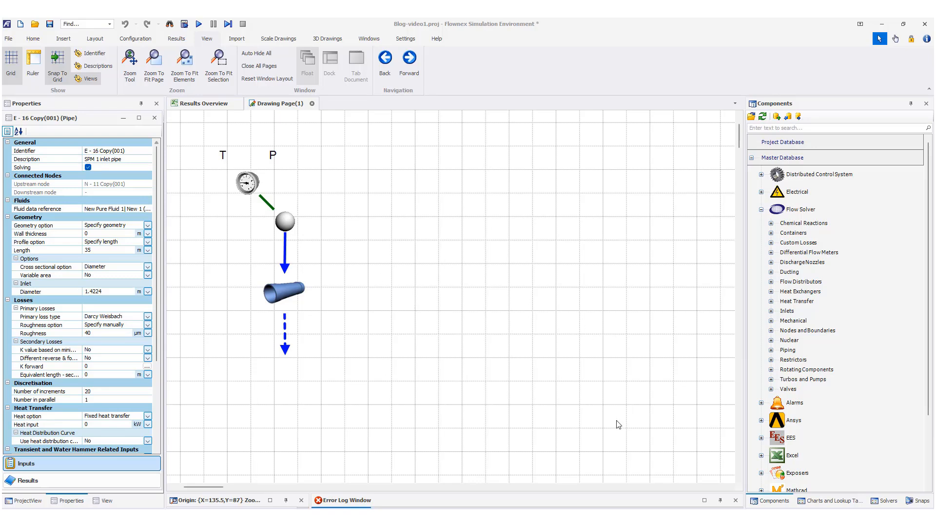
# - Examine the Flow Solver components available under Piping and under Nodes and Boundaries
pyautogui.click(763, 501)
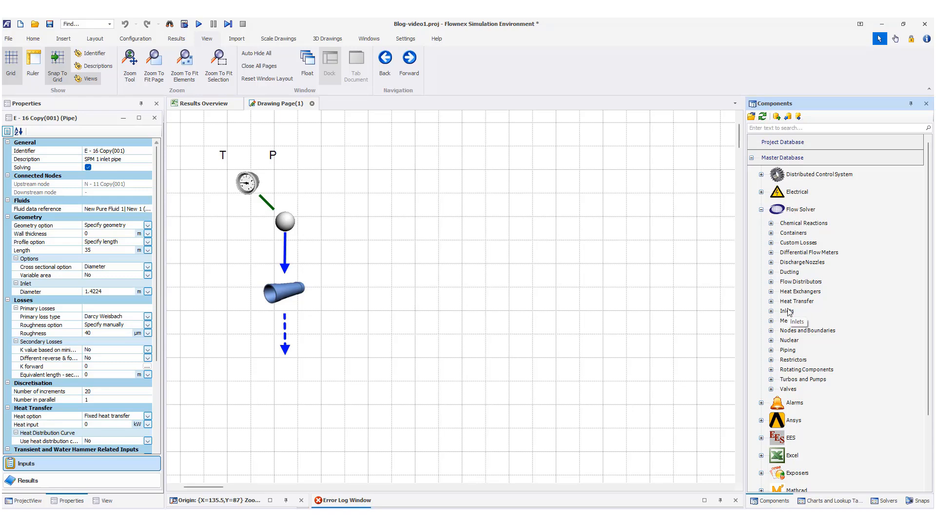
pyautogui.click(771, 350)
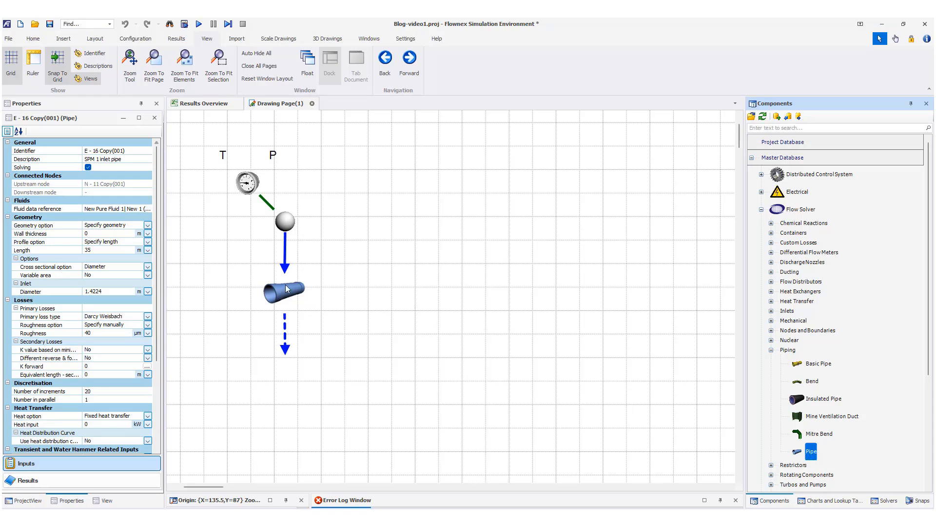
pyautogui.click(771, 350)
pyautogui.click(771, 331)
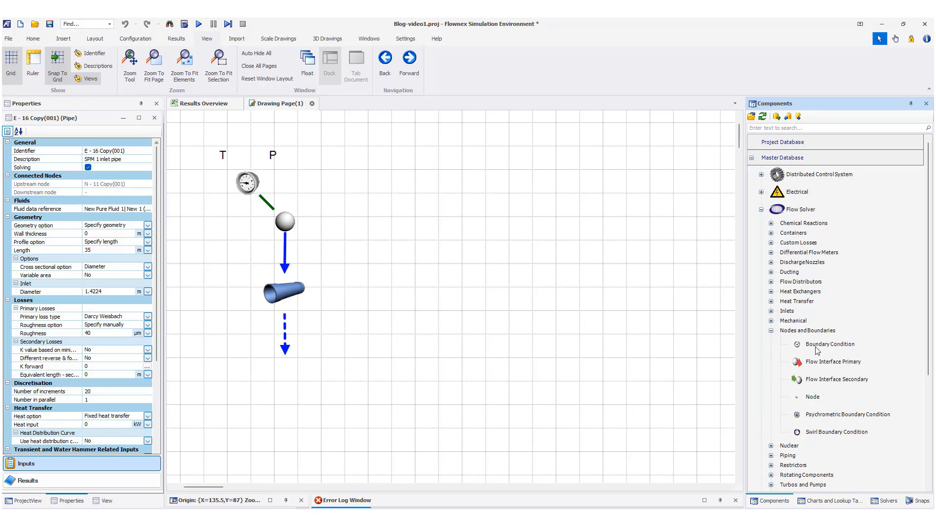
# - Open the fluid assignment for the boundary condition on the drawing page and make Flow Circuit 1's fluid editable
pyautogui.click(248, 183)
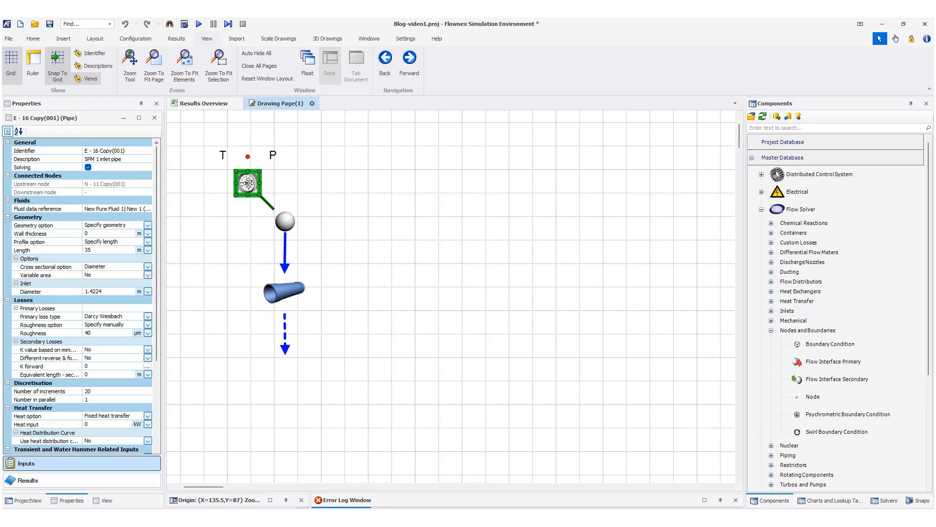
pyautogui.rightClick(248, 183)
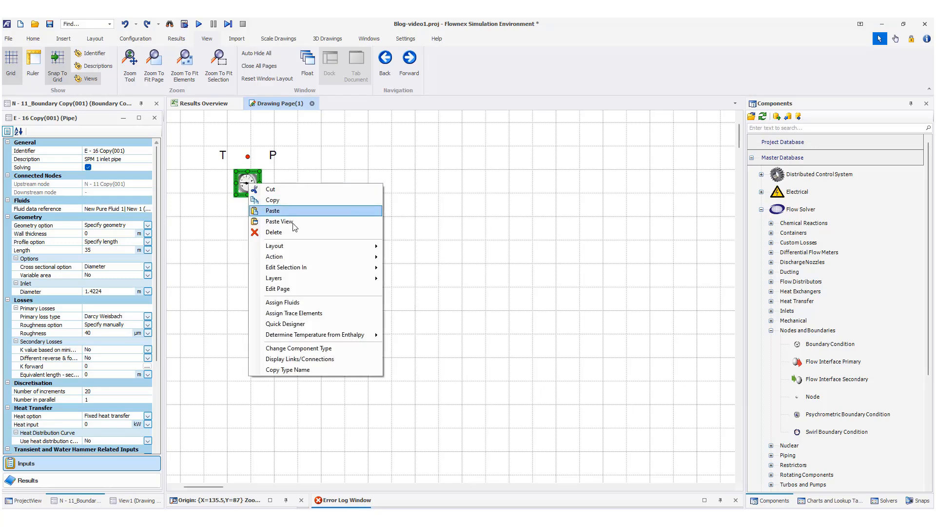
pyautogui.click(326, 302)
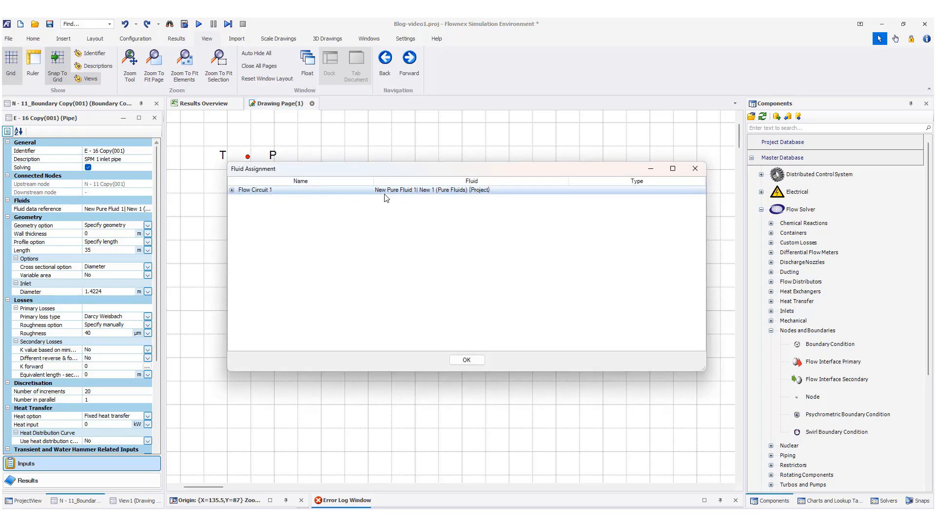
pyautogui.click(407, 194)
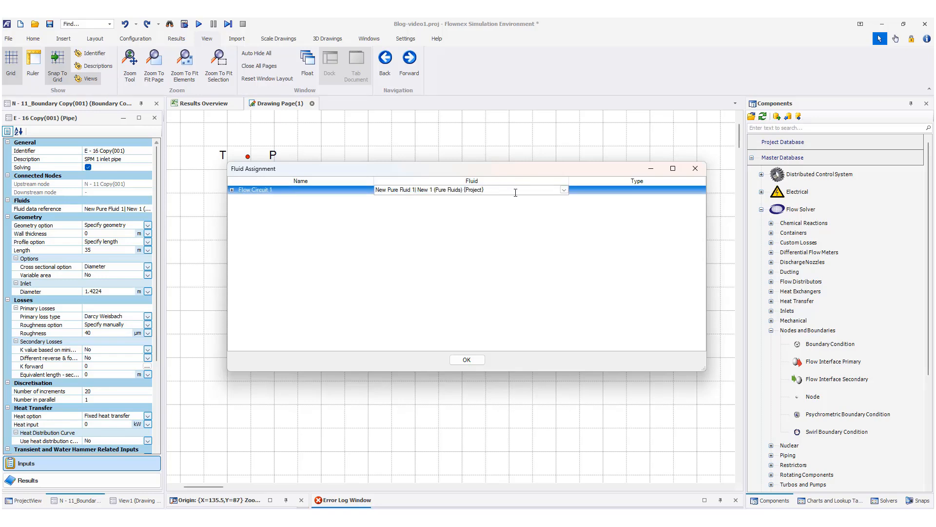
# - Assign New Pure Fluid 1 from the project database's New 1 category of pure fluids to Flow Circuit 1
pyautogui.click(564, 190)
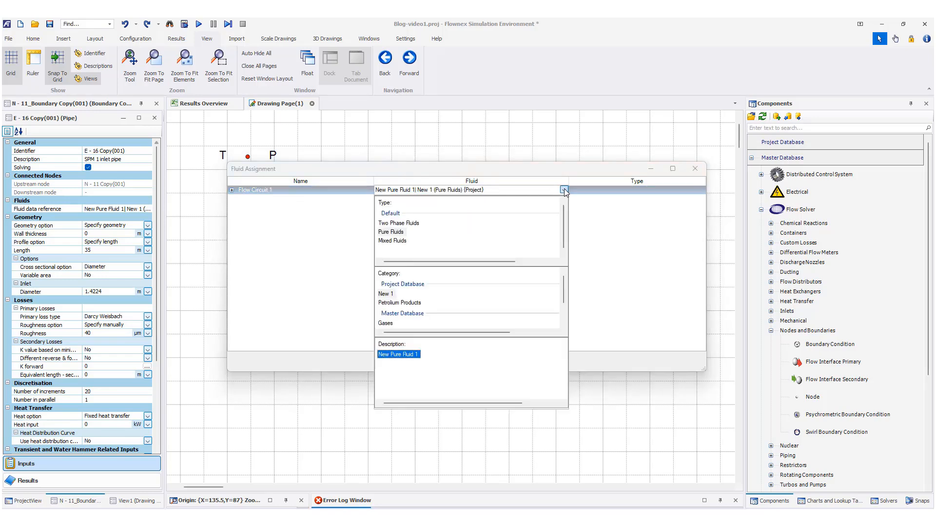
pyautogui.click(397, 233)
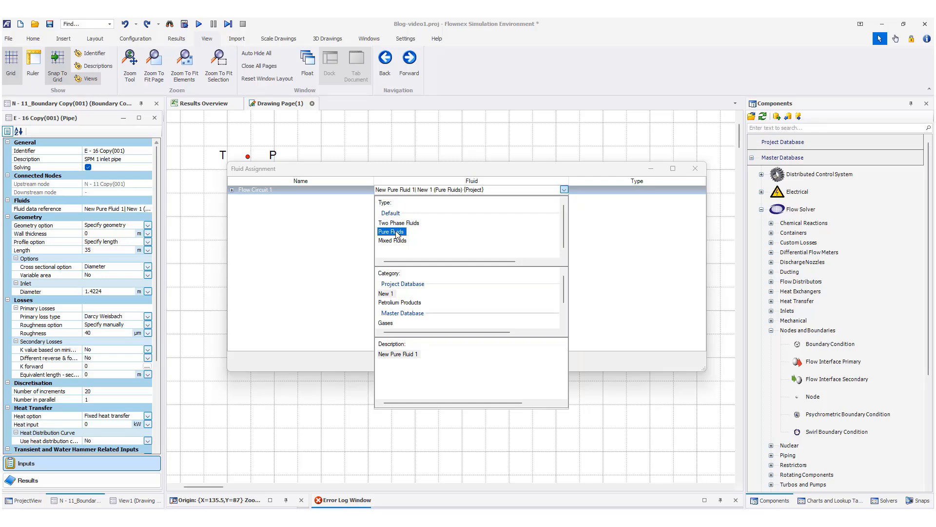
pyautogui.click(386, 295)
pyautogui.click(385, 304)
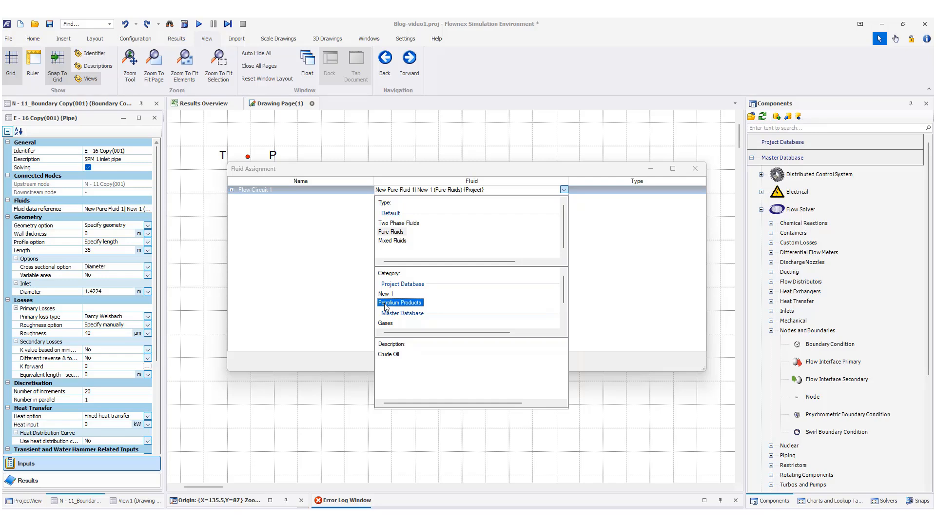
pyautogui.click(384, 295)
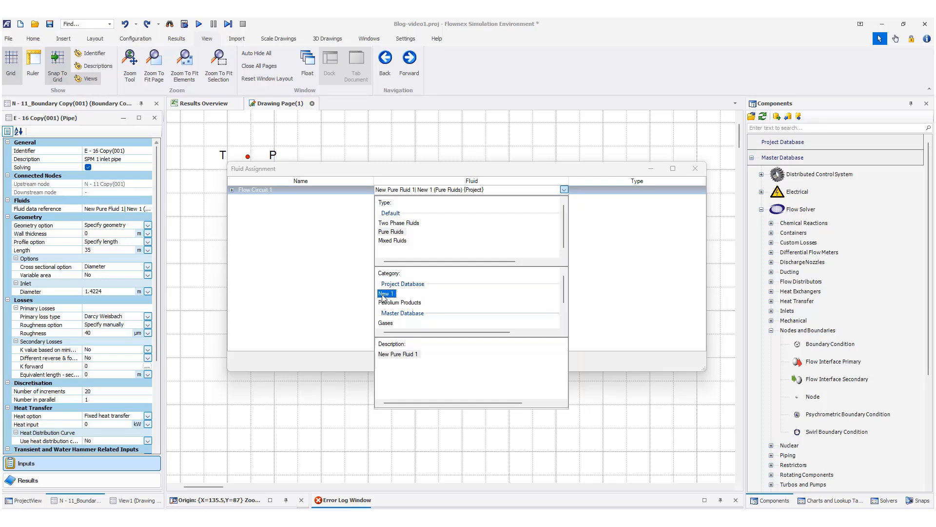
pyautogui.click(395, 354)
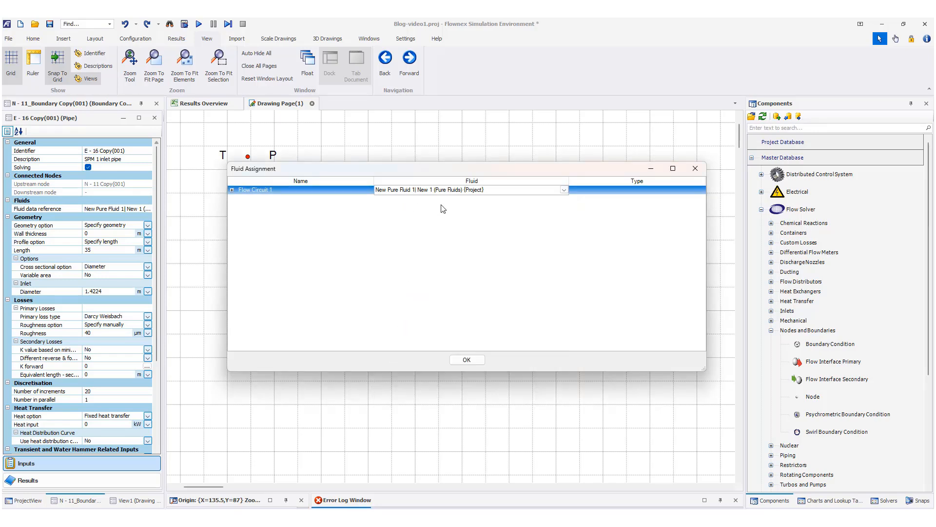
# - Assign Crude Oil from the project's Petrolium Products category to Flow Circuit 1, accept the assignment and deselect the boundary condition
pyautogui.click(563, 189)
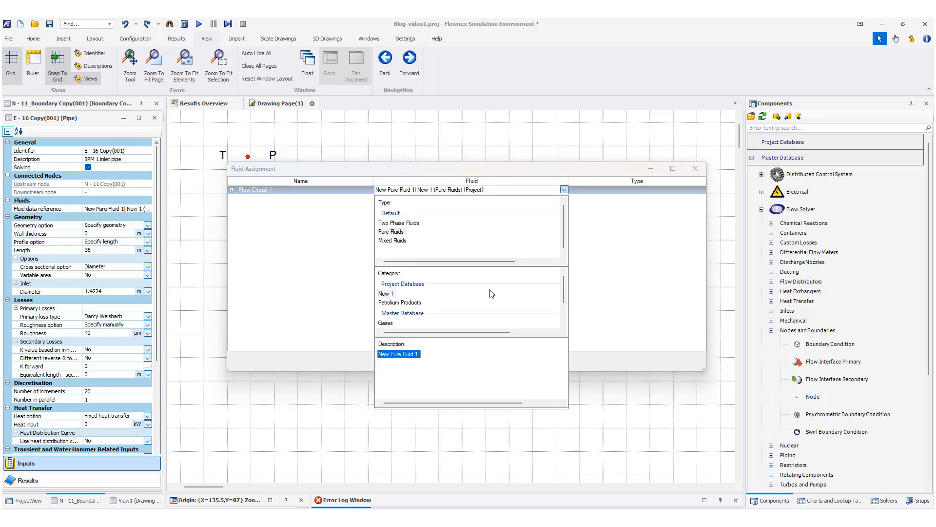
pyautogui.click(393, 303)
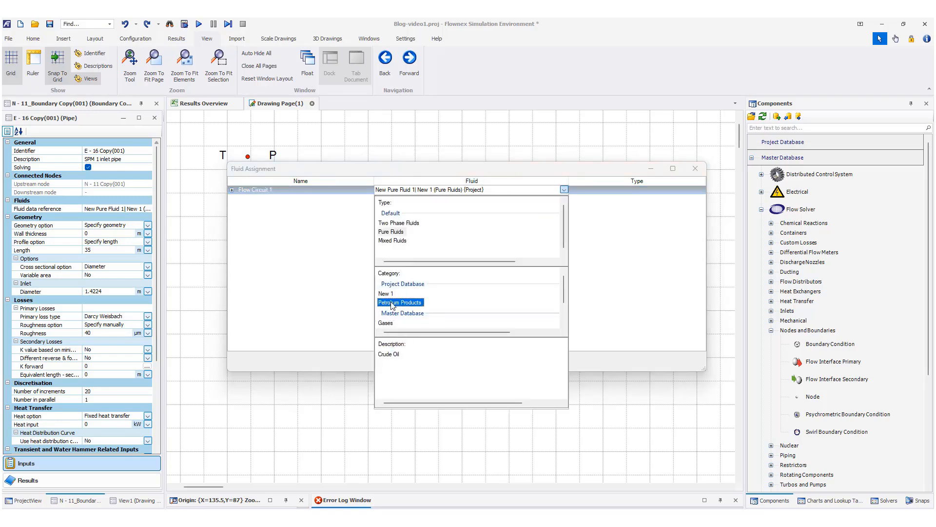
pyautogui.click(390, 353)
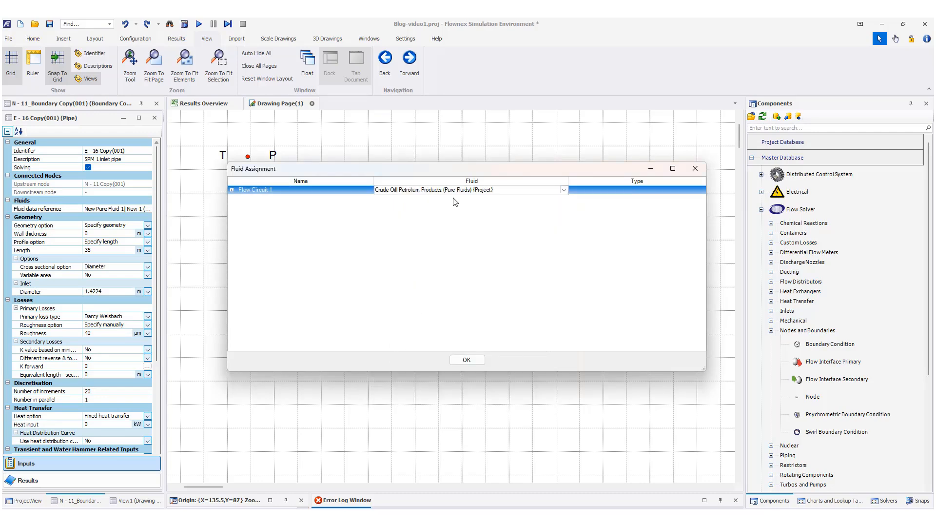
pyautogui.click(467, 361)
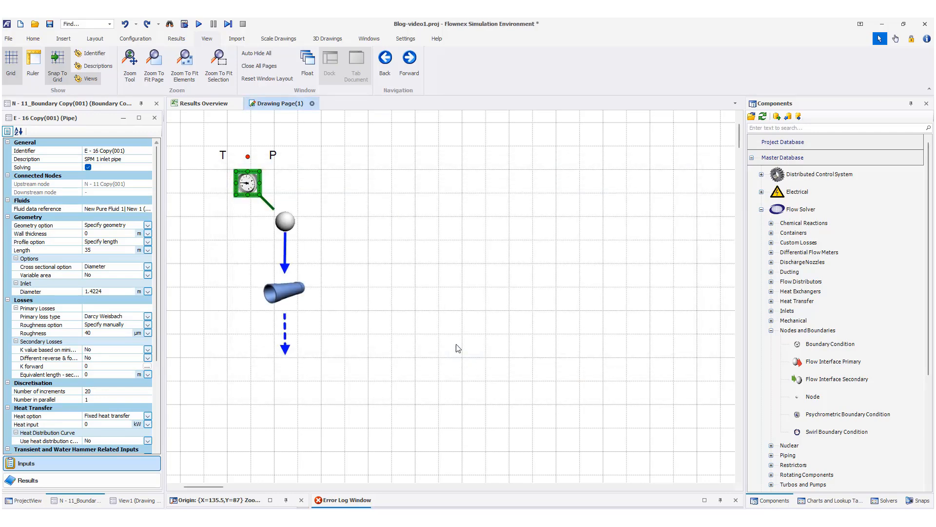
pyautogui.click(366, 204)
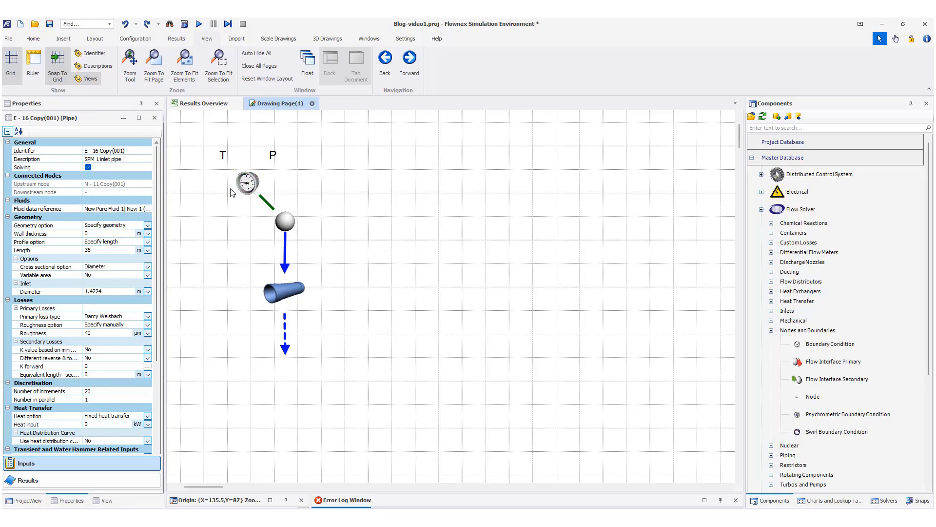